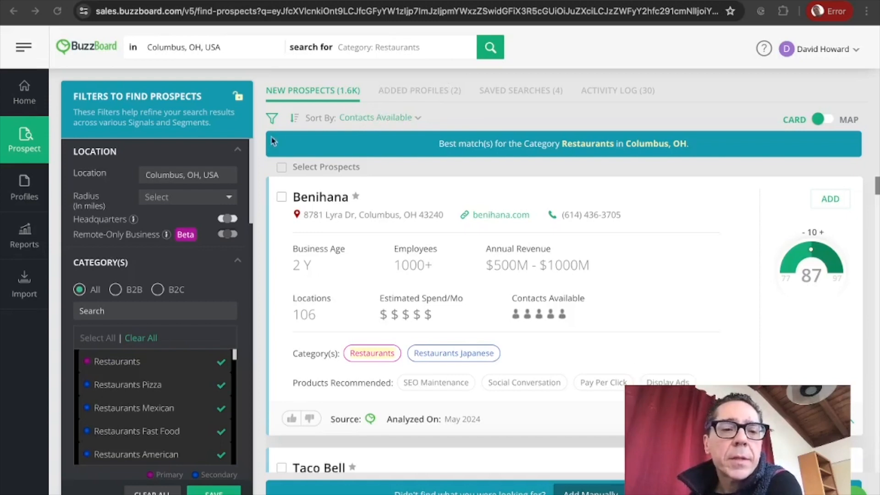
Set the search radius around Columbus, OH to 25 miles and find the matching restaurant prospects.
left_click(230, 202)
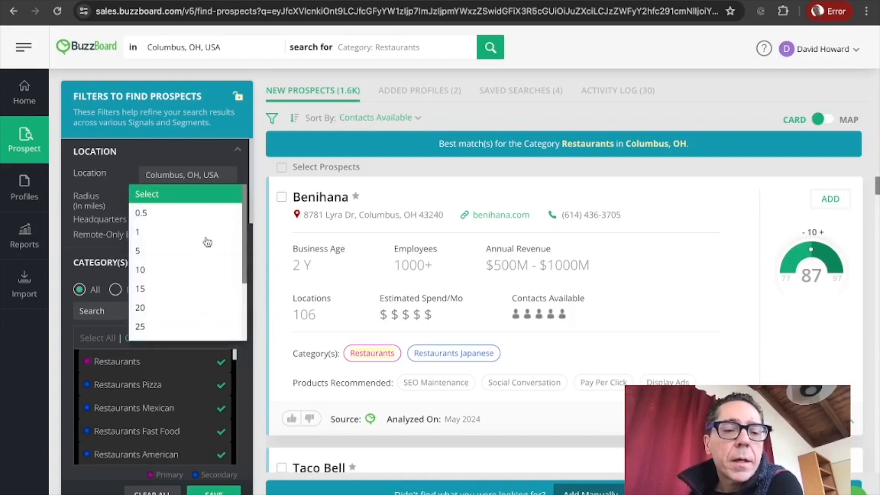
left_click(156, 330)
left_click(156, 327)
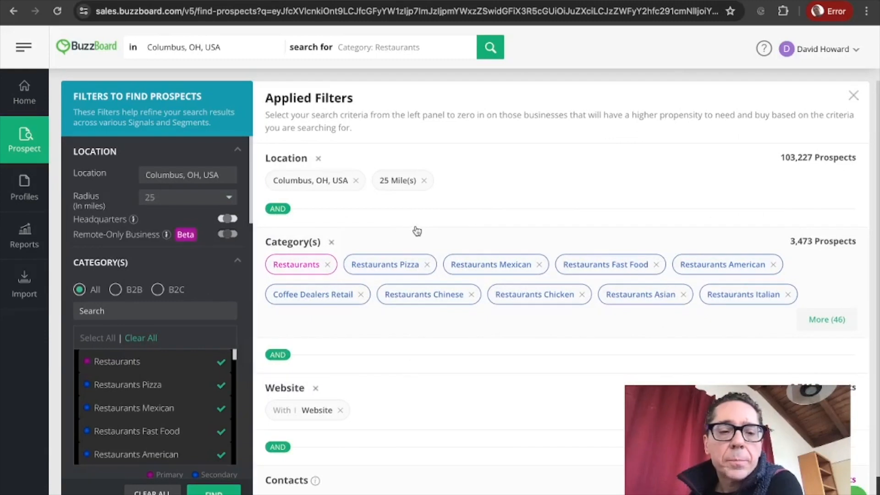
scroll(187, 252, "down", 2)
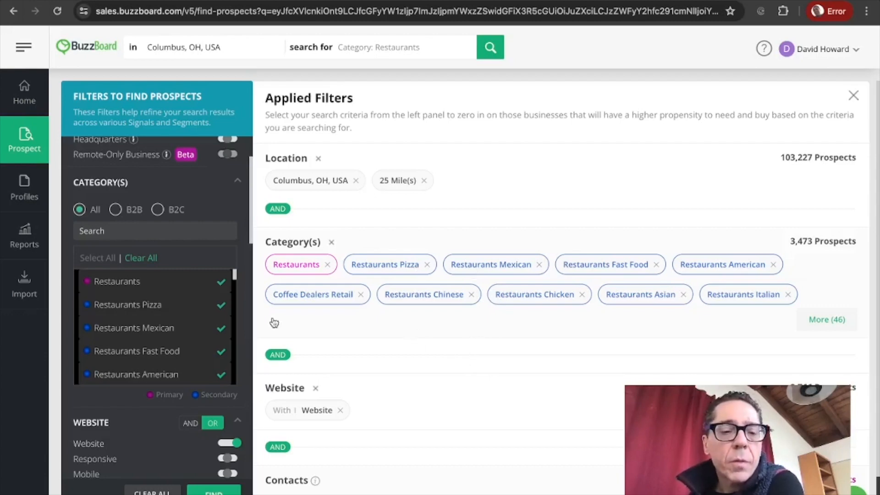
left_click(214, 493)
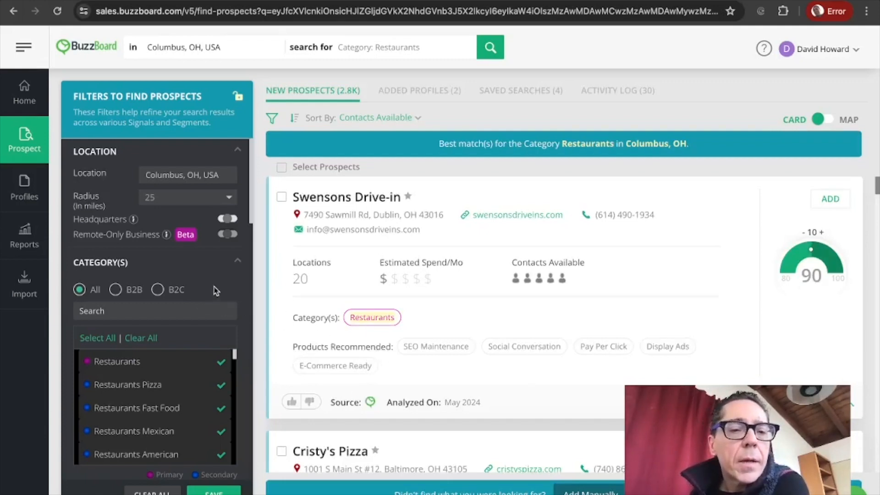
Enable the Facebook Ads filter under Advertising and find the matching prospects.
scroll(215, 291, "down", 5)
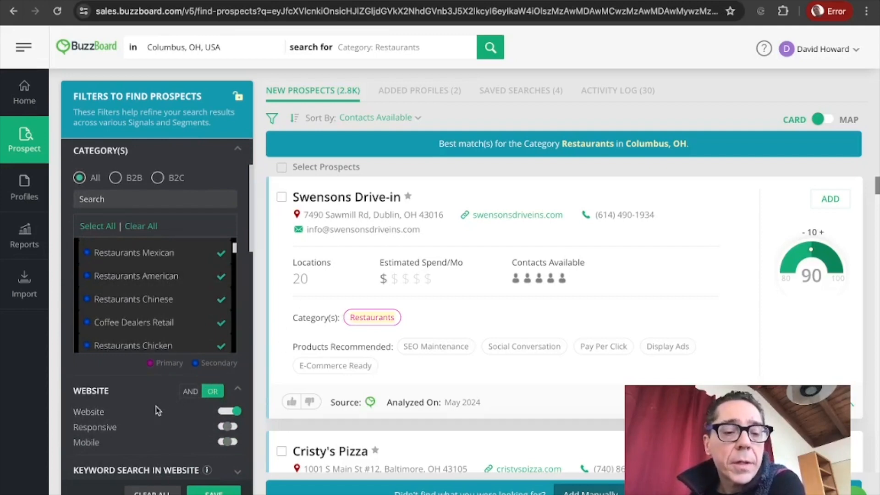
scroll(156, 410, "down", 2)
scroll(157, 410, "down", 1)
scroll(157, 411, "down", 5)
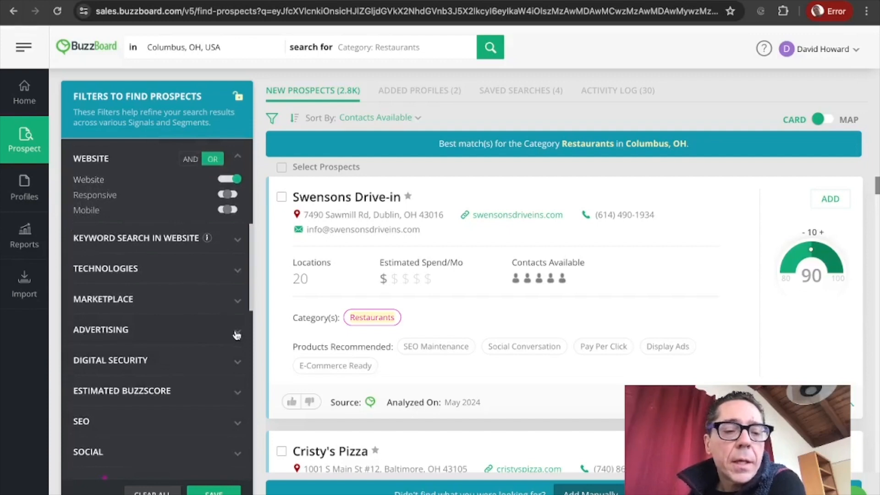
left_click(237, 335)
scroll(236, 321, "down", 1)
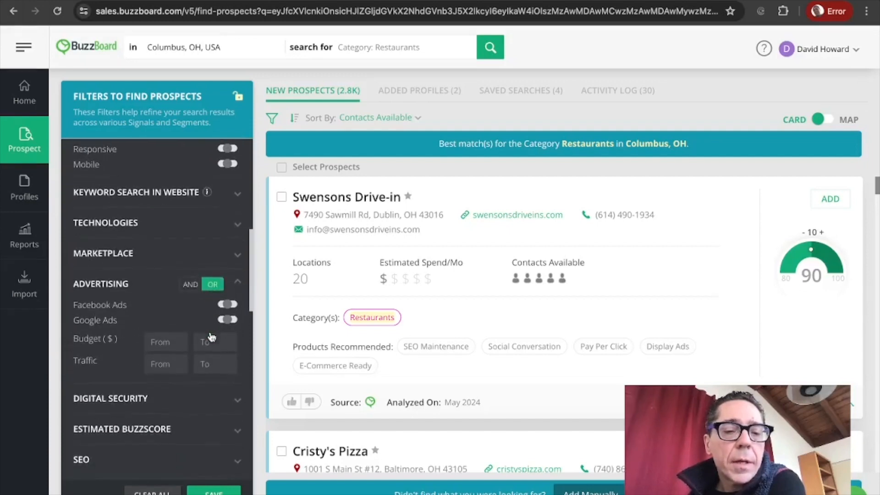
left_click(231, 305)
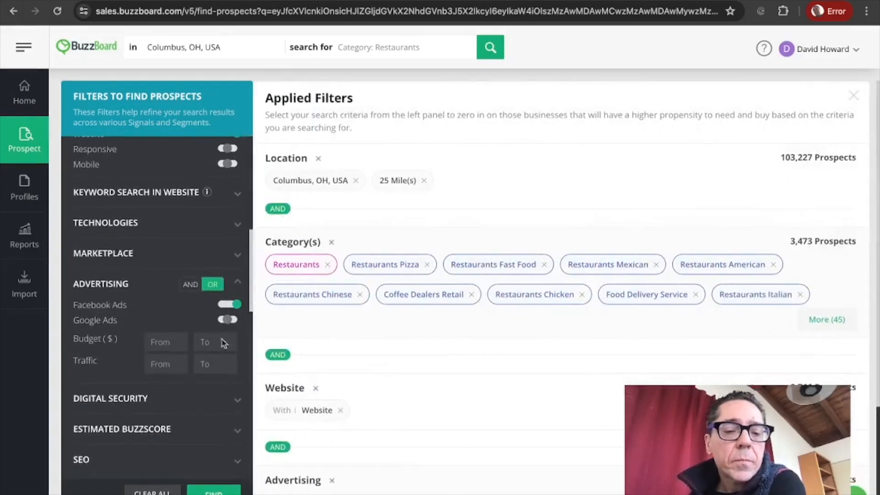
scroll(206, 379, "down", 1)
left_click(213, 492)
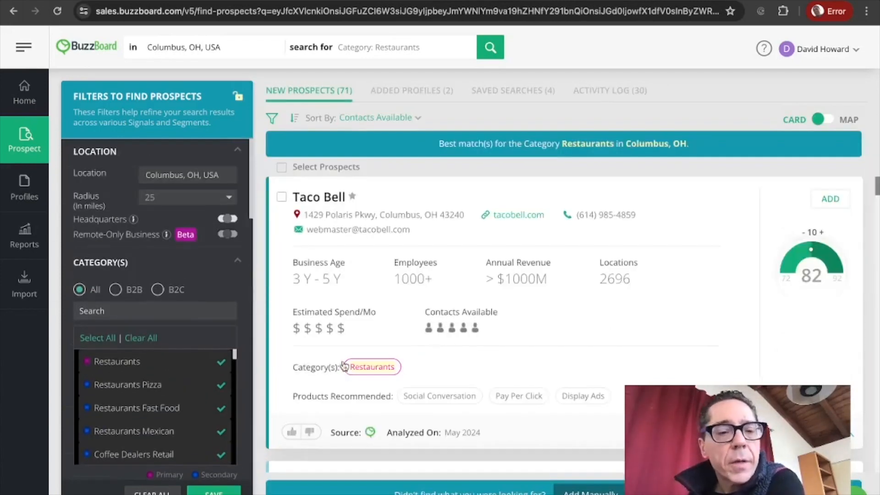
Turn off the Facebook Ads filter under Advertising.
scroll(214, 309, "down", 1)
scroll(213, 348, "down", 3)
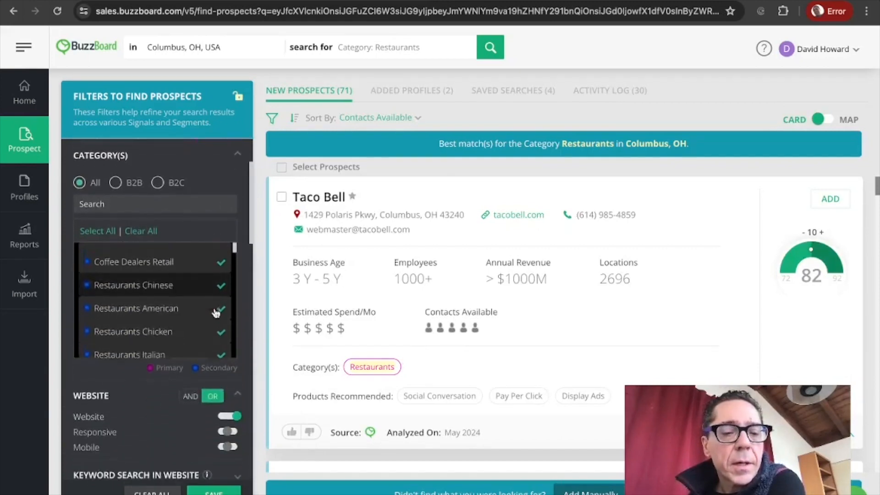
scroll(173, 413, "down", 5)
scroll(173, 413, "down", 1)
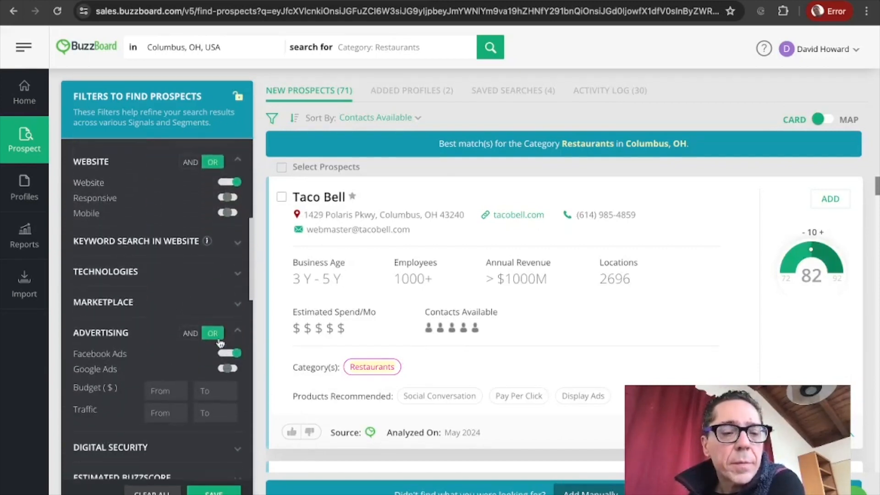
left_click(228, 355)
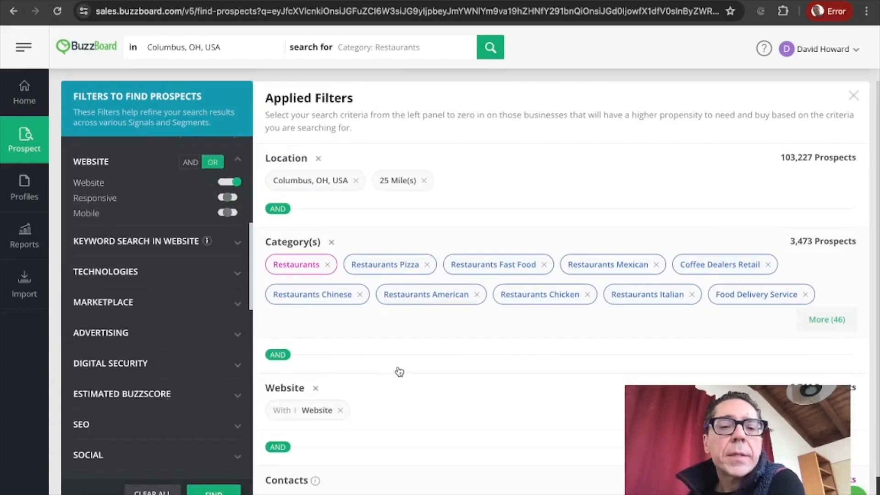
Set the Estimated BuzzScore filter to a range of 50 to 75 and find the matching prospects.
scroll(399, 372, "down", 1)
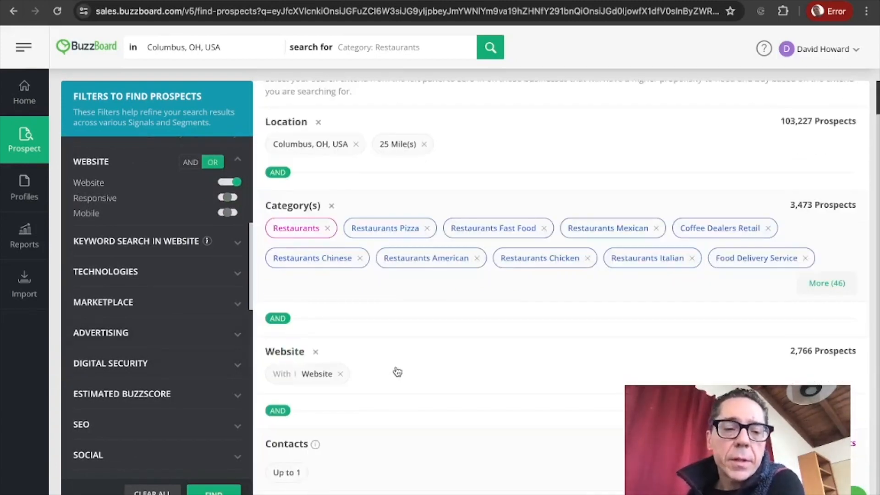
scroll(197, 339, "down", 1)
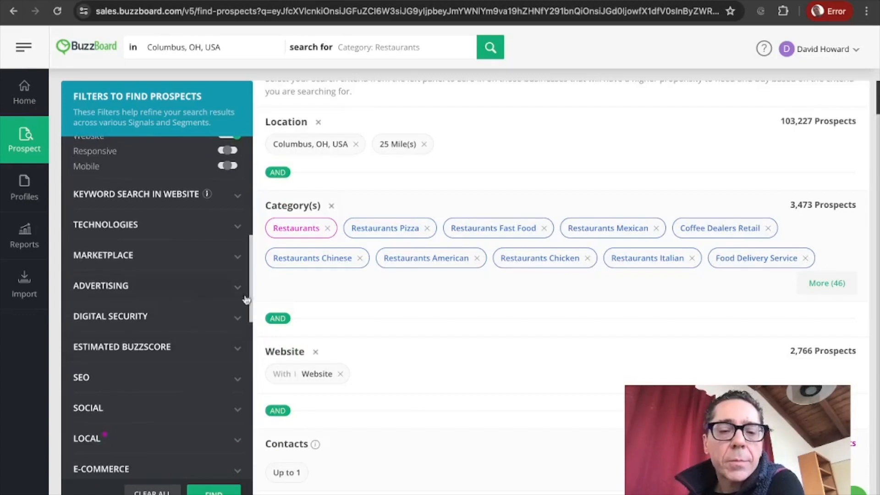
scroll(177, 291, "down", 2)
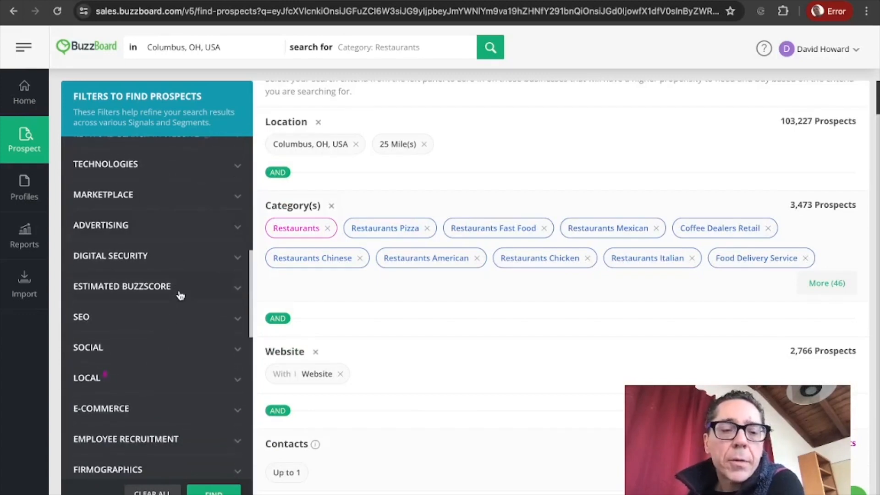
scroll(180, 295, "down", 1)
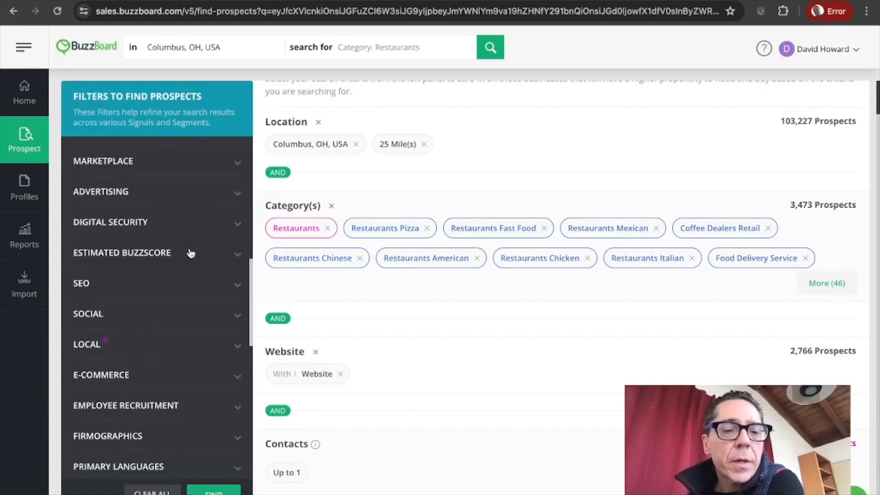
left_click(237, 255)
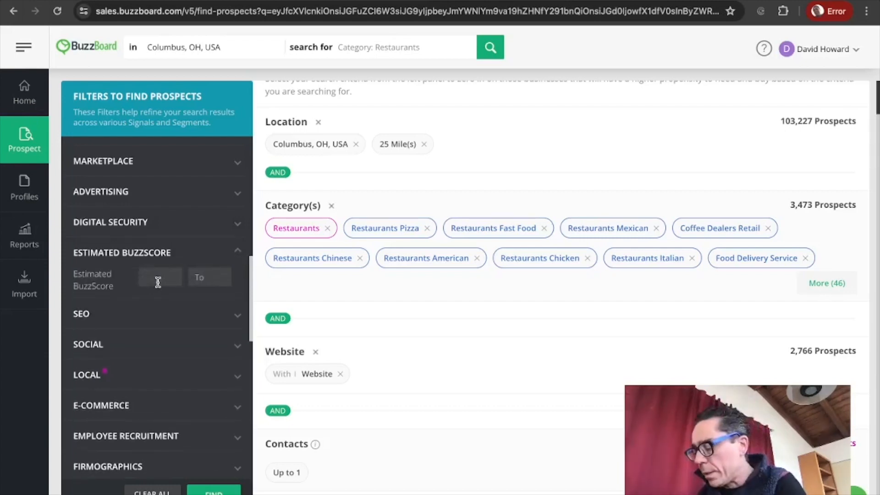
type("50")
type("75")
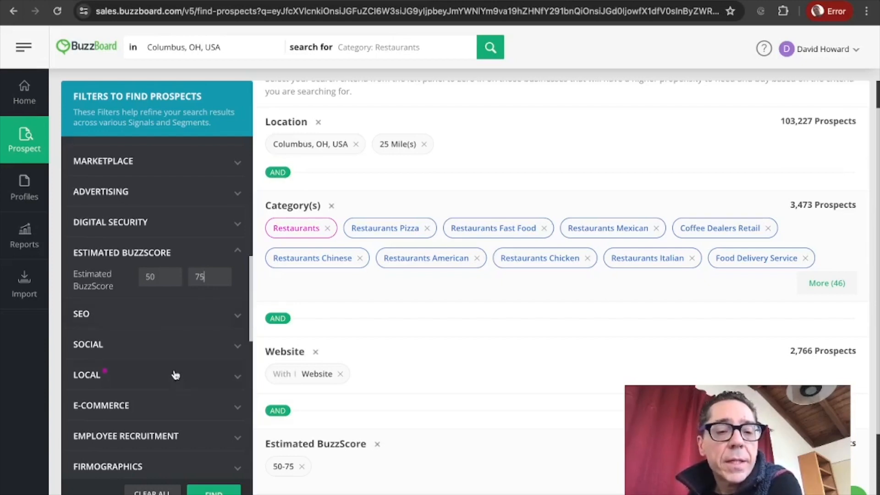
left_click(214, 491)
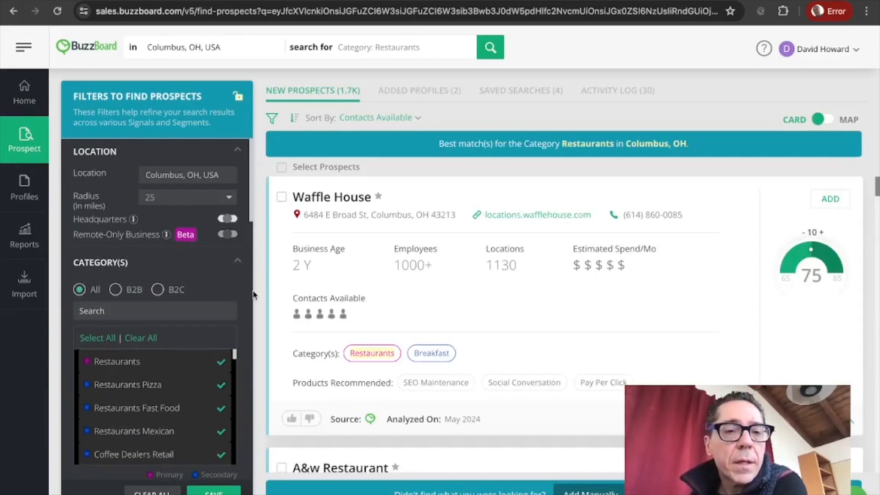
Enable the Google Ads filter under Advertising and find the matching prospects.
scroll(233, 287, "down", 2)
scroll(232, 293, "down", 5)
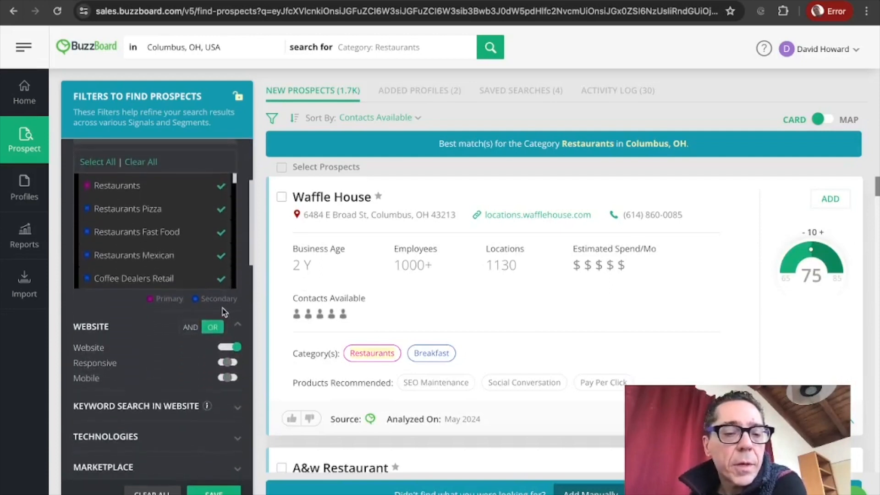
scroll(223, 312, "down", 3)
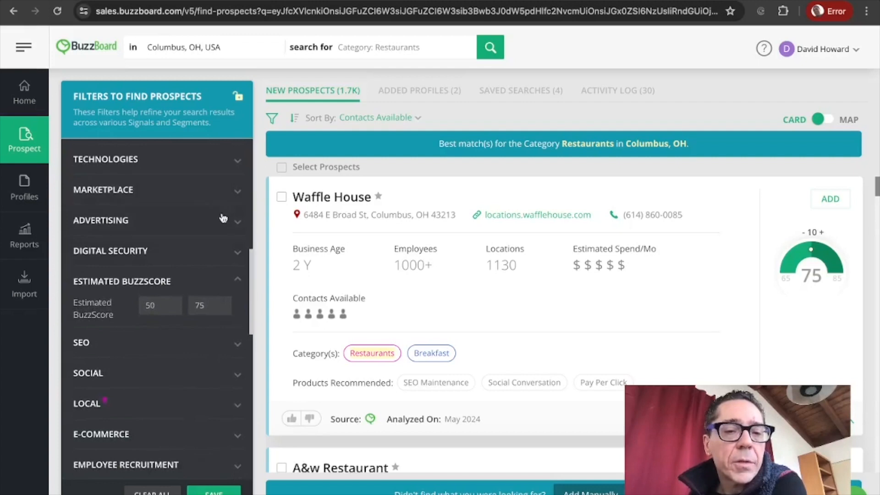
left_click(238, 221)
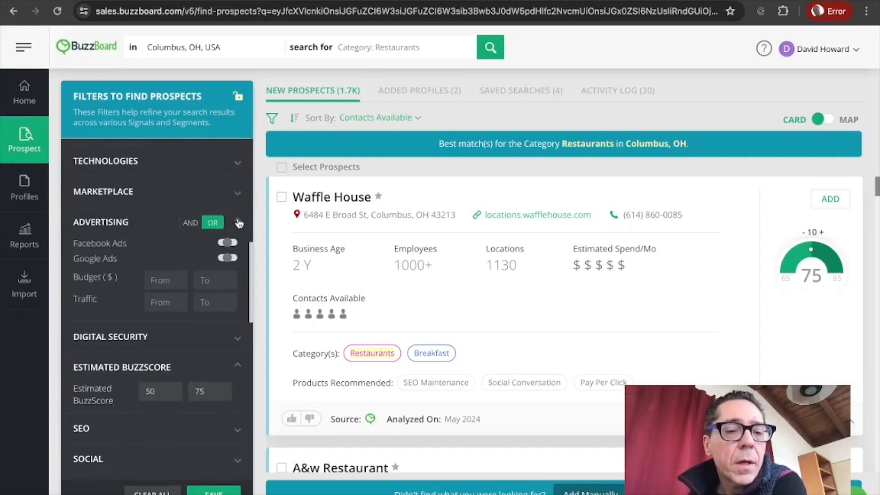
left_click(234, 260)
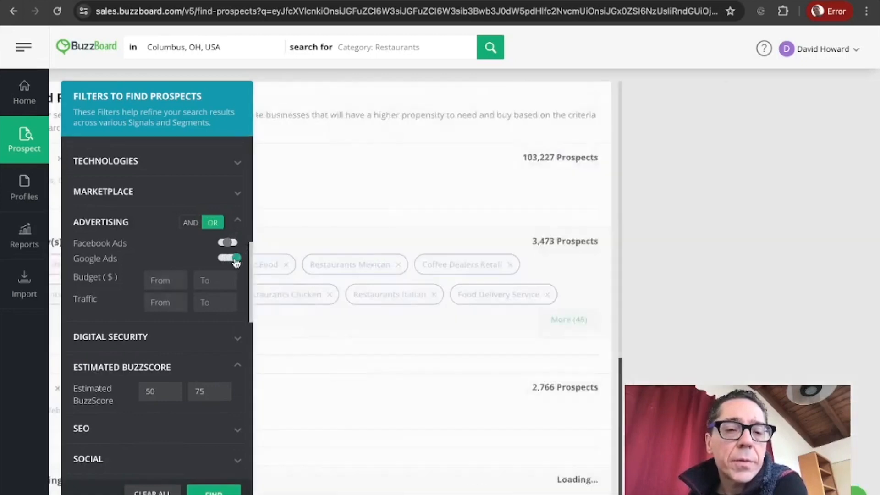
left_click(214, 491)
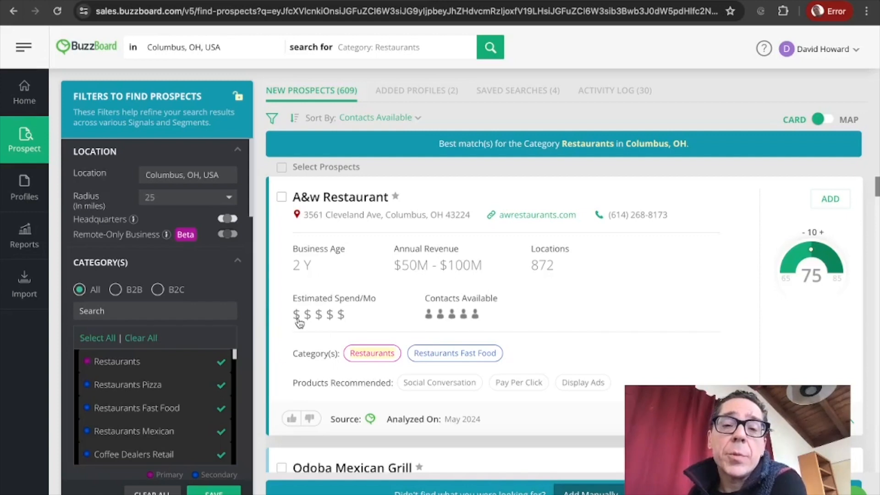
mouse_move(299, 323)
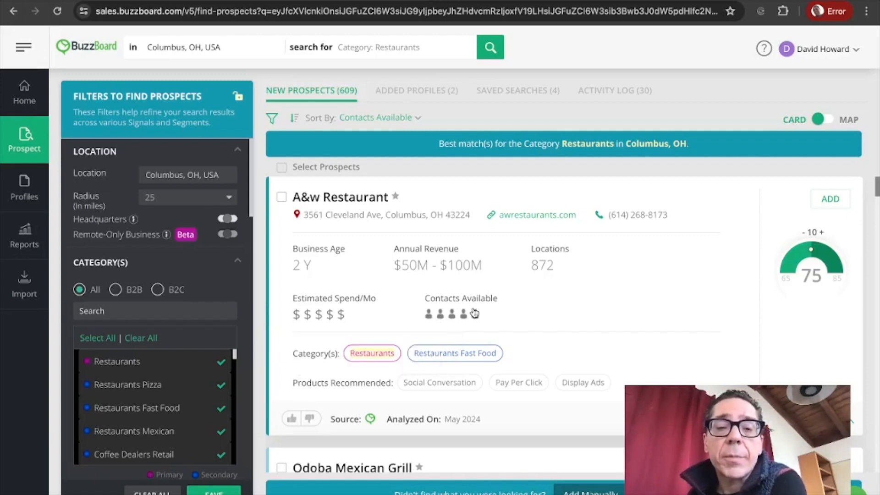